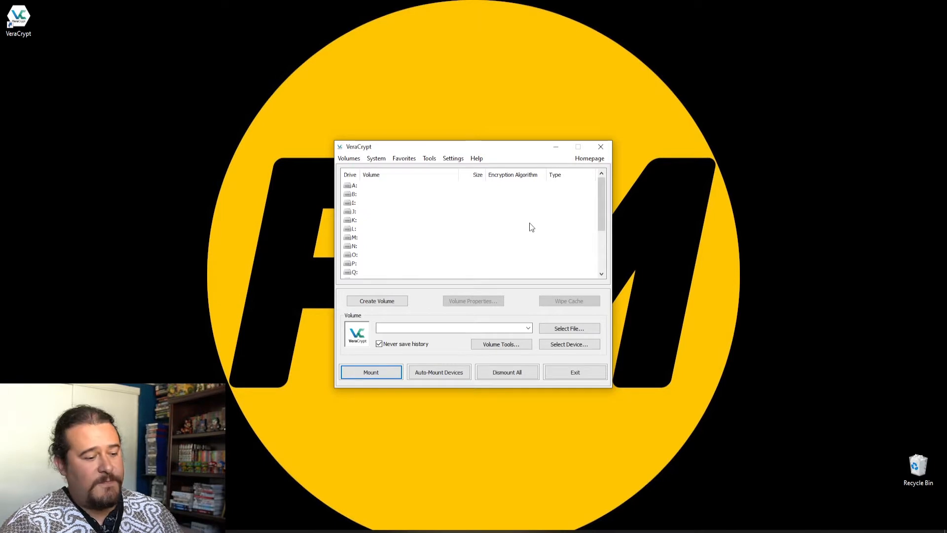
# - Start creating a new volume that encrypts a non-system partition/drive, using the Standard VeraCrypt volume type
pyautogui.click(348, 160)
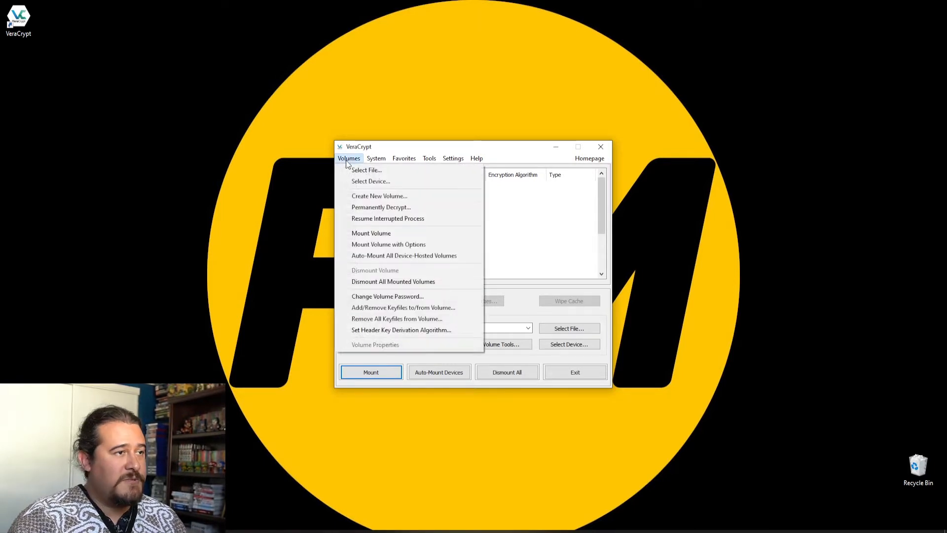
pyautogui.click(362, 197)
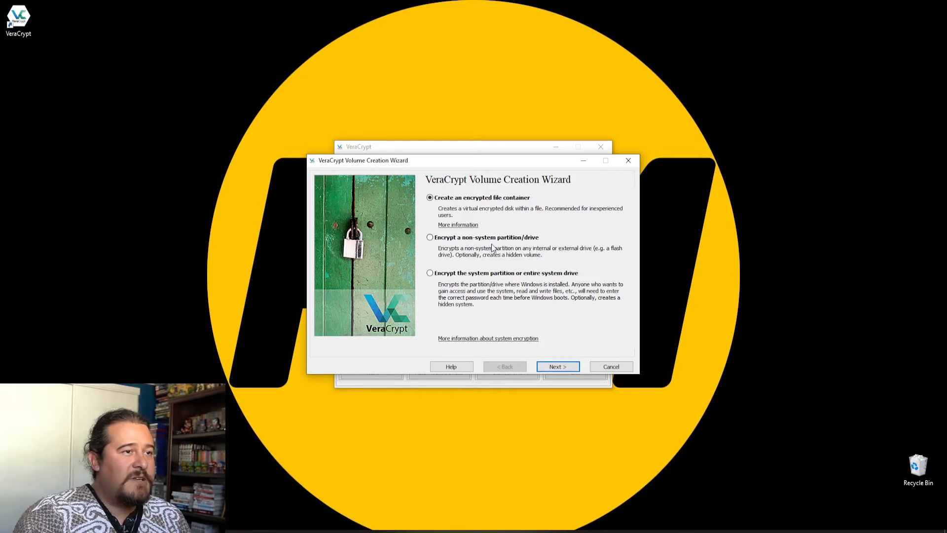
pyautogui.click(471, 240)
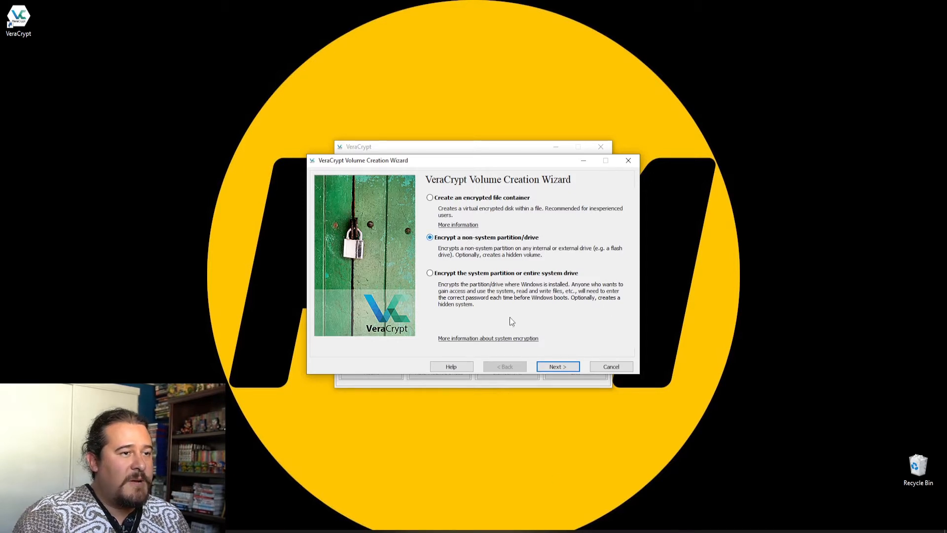
pyautogui.click(553, 370)
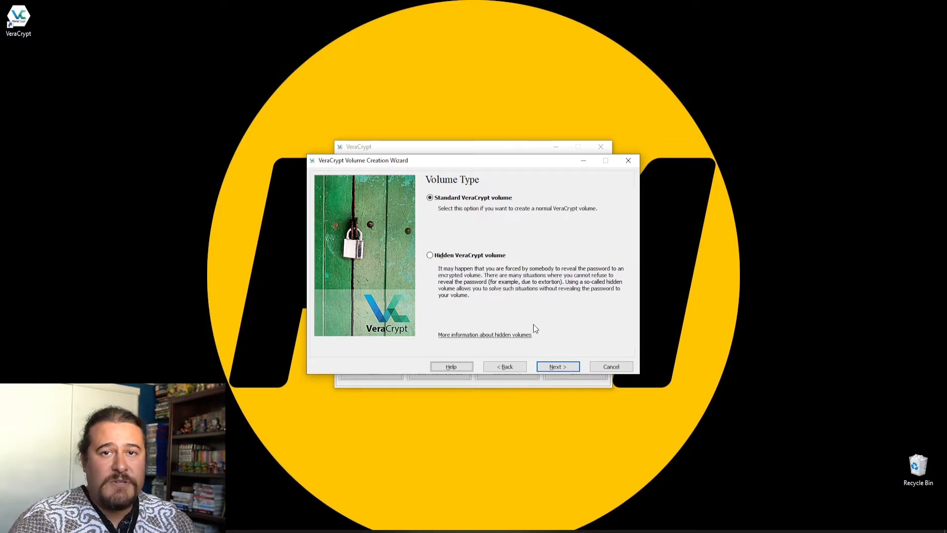
pyautogui.click(558, 366)
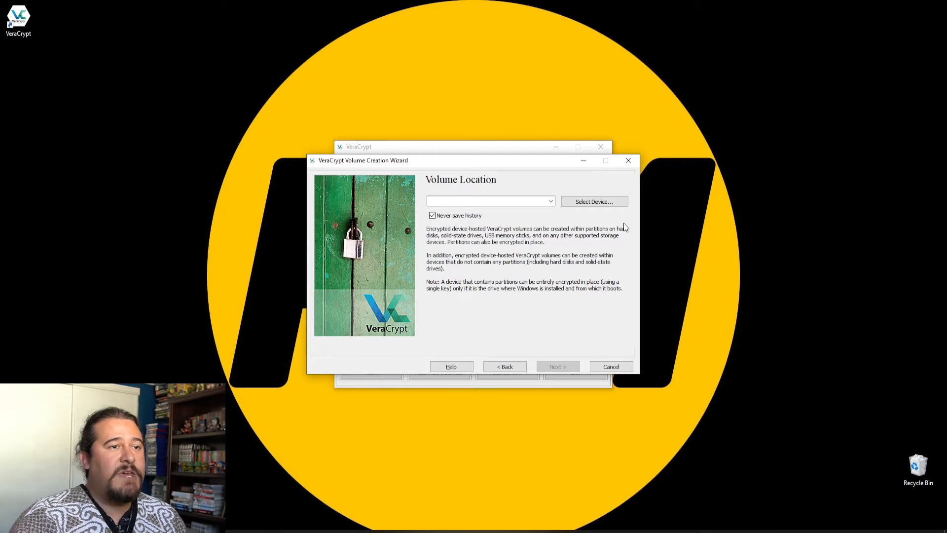
# - Choose the removable disk's partition \Device\Harddisk4\Partition1 as the volume location
pyautogui.click(582, 202)
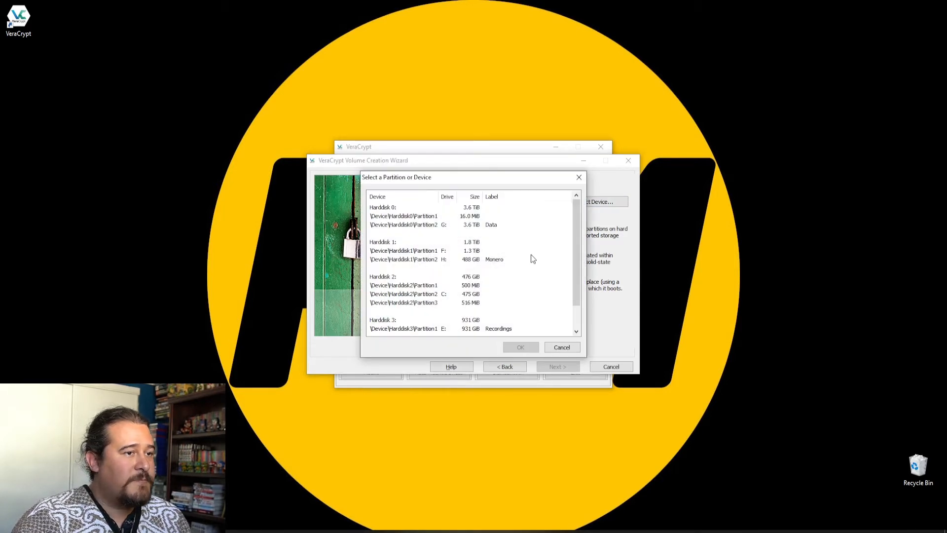
pyautogui.scroll(-1, 532, 256)
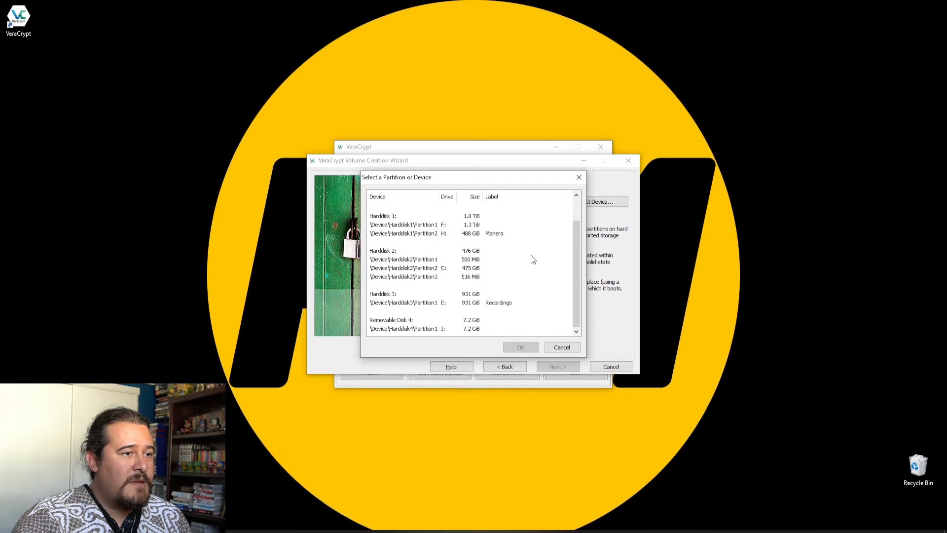
pyautogui.click(401, 328)
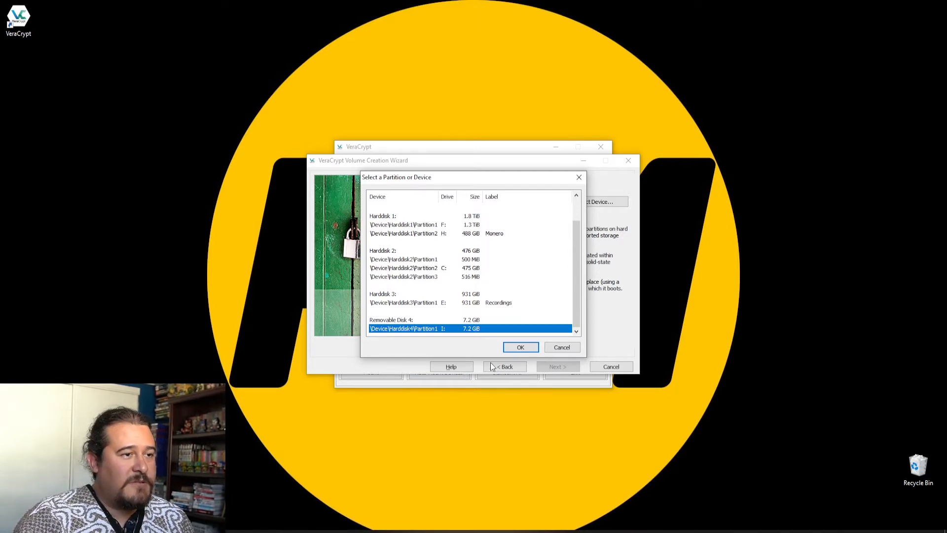
pyautogui.scroll(1, 502, 302)
pyautogui.scroll(-1, 501, 302)
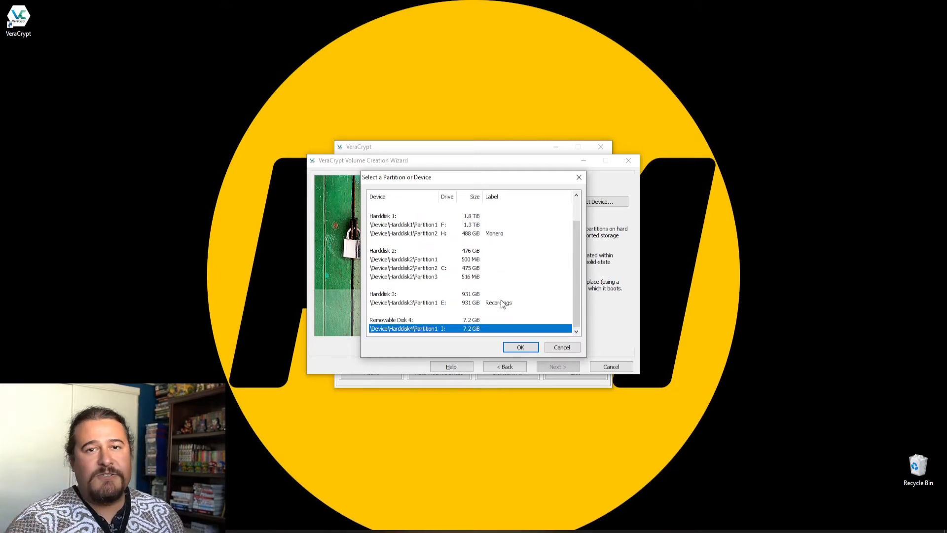
pyautogui.press('Return')
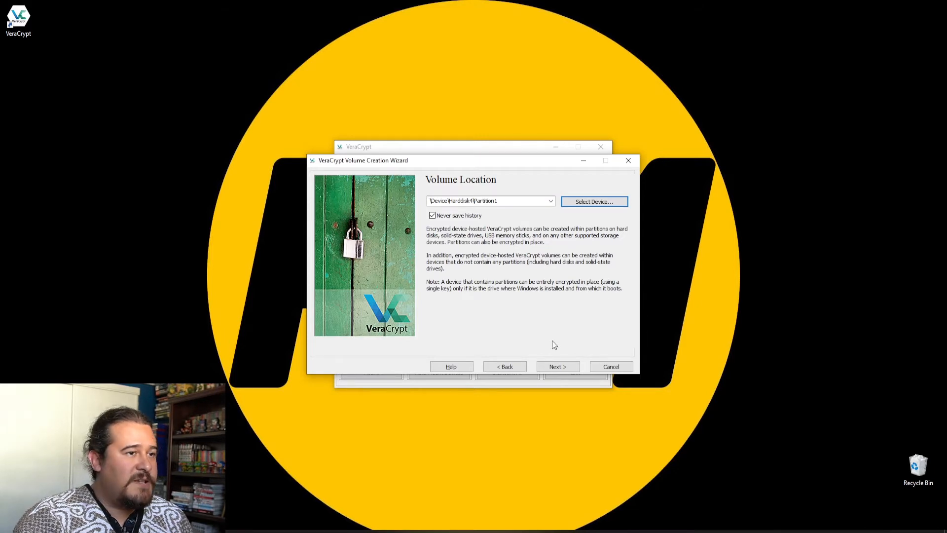
pyautogui.click(557, 367)
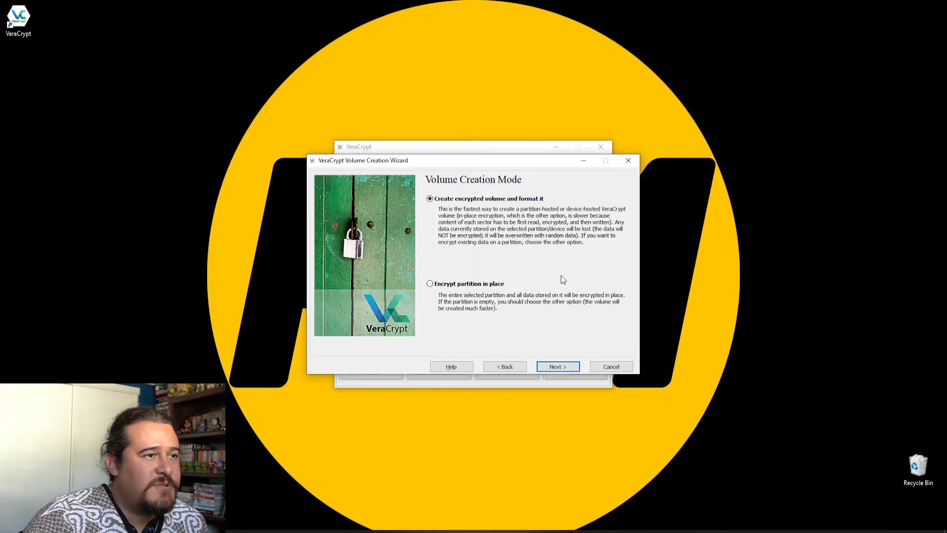
# - Choose to create and format the encrypted volume, with AES as encryption algorithm and SHA-512 as hash algorithm
pyautogui.press('Return')
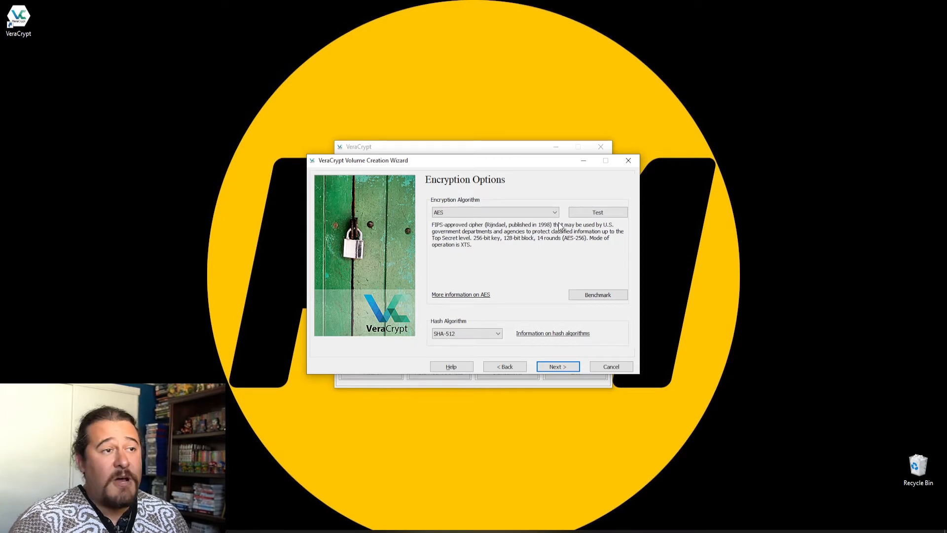
pyautogui.click(555, 214)
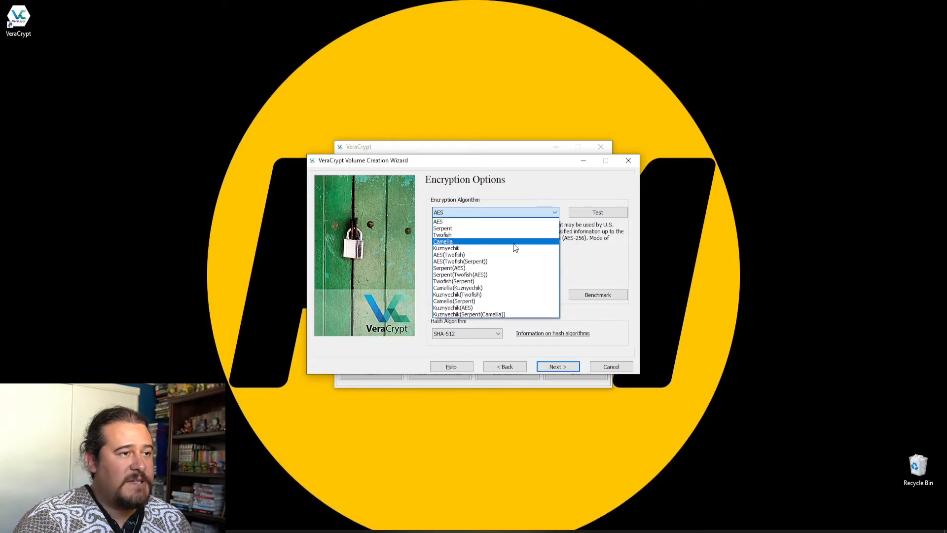
pyautogui.click(487, 220)
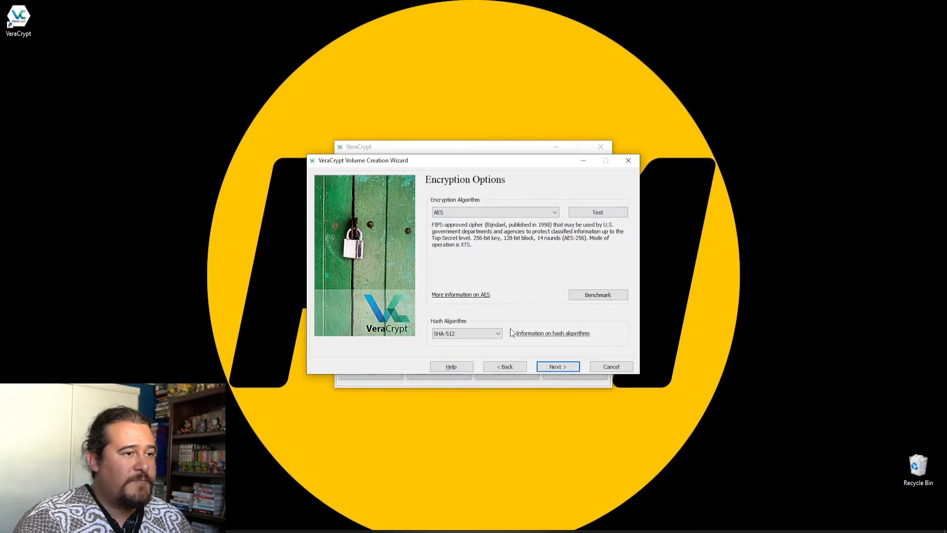
pyautogui.click(497, 335)
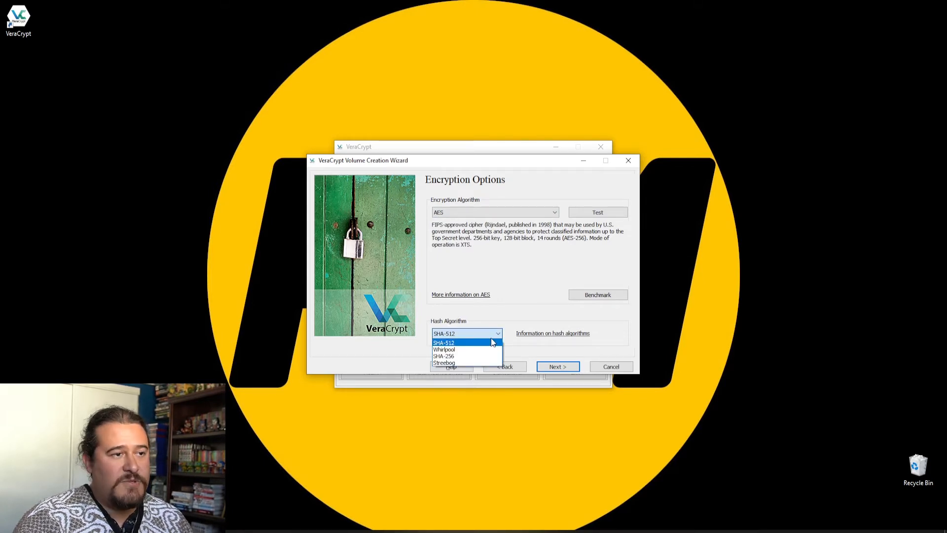
pyautogui.click(552, 301)
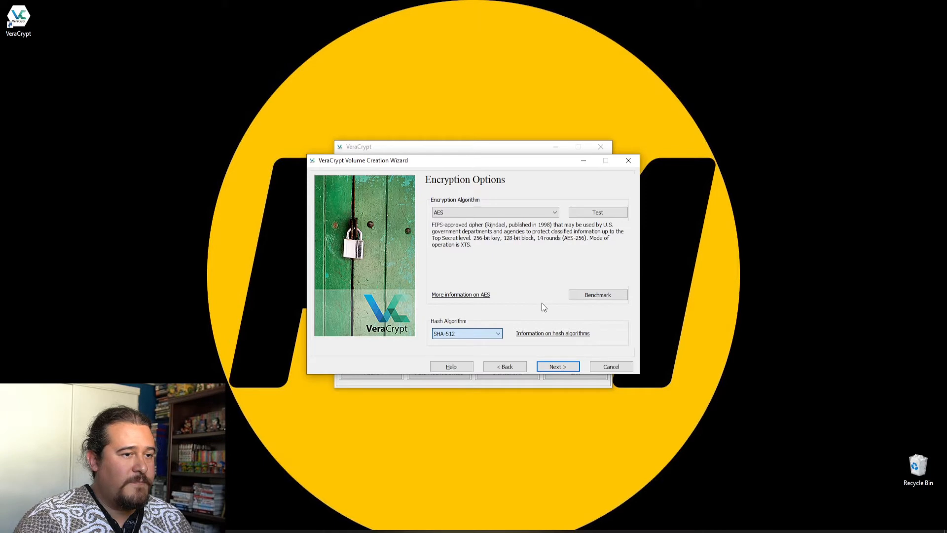
pyautogui.click(557, 367)
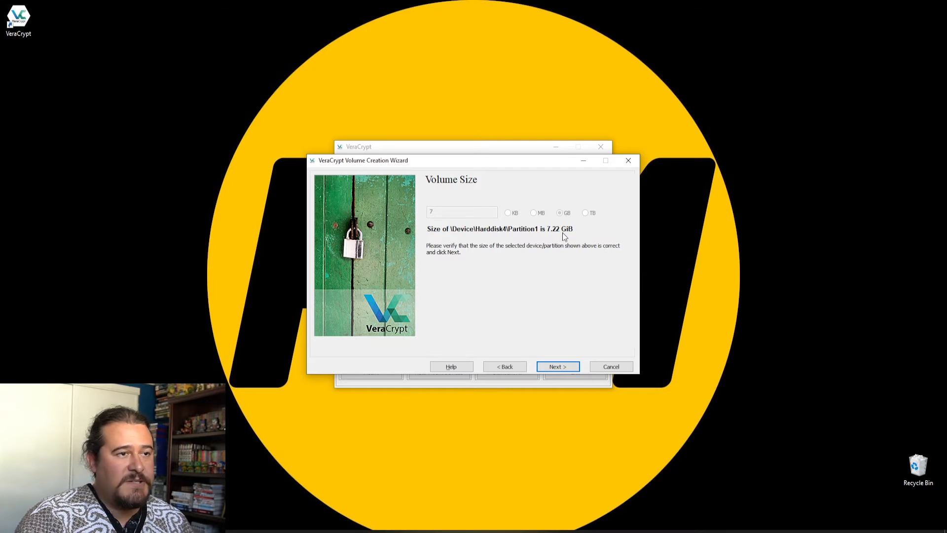
# - Accept the volume size, enter and confirm the volume password, and agree to use a short password
pyautogui.click(559, 368)
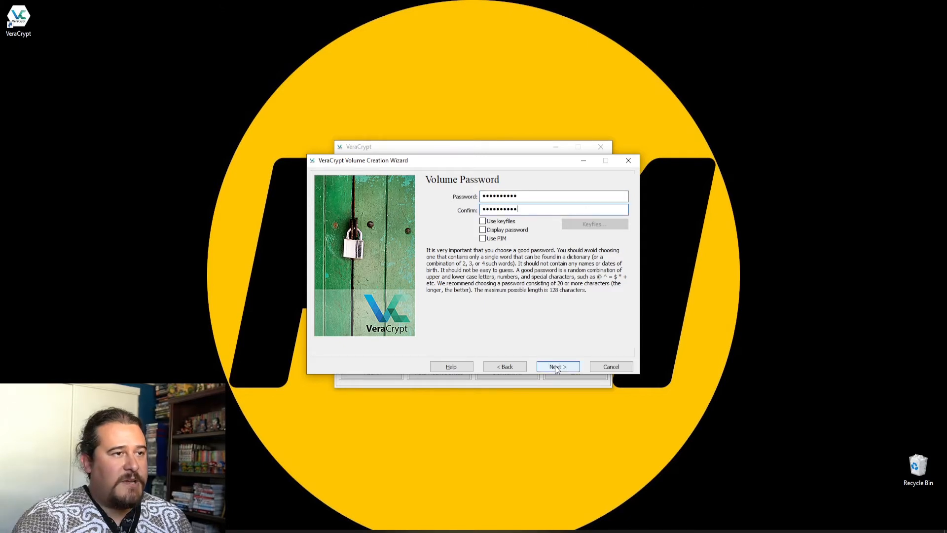
pyautogui.click(555, 366)
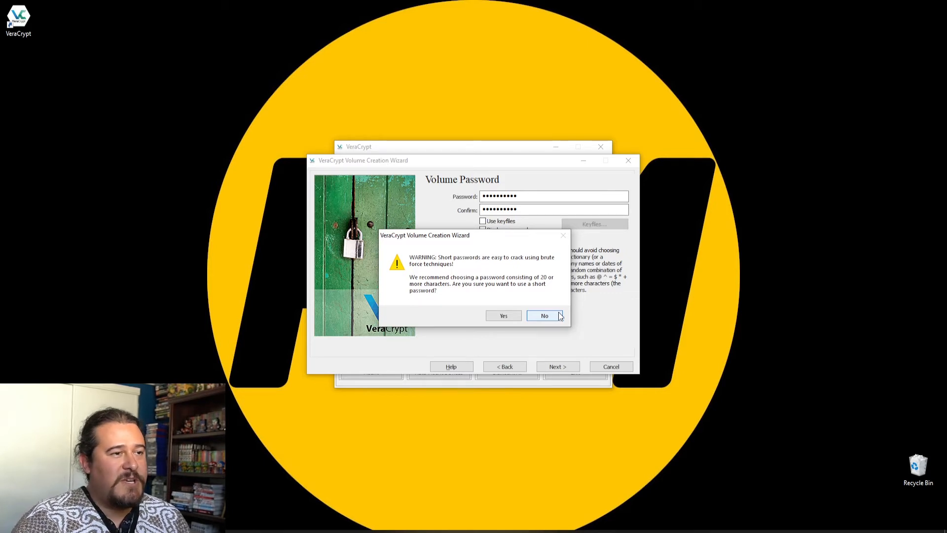
pyautogui.click(511, 319)
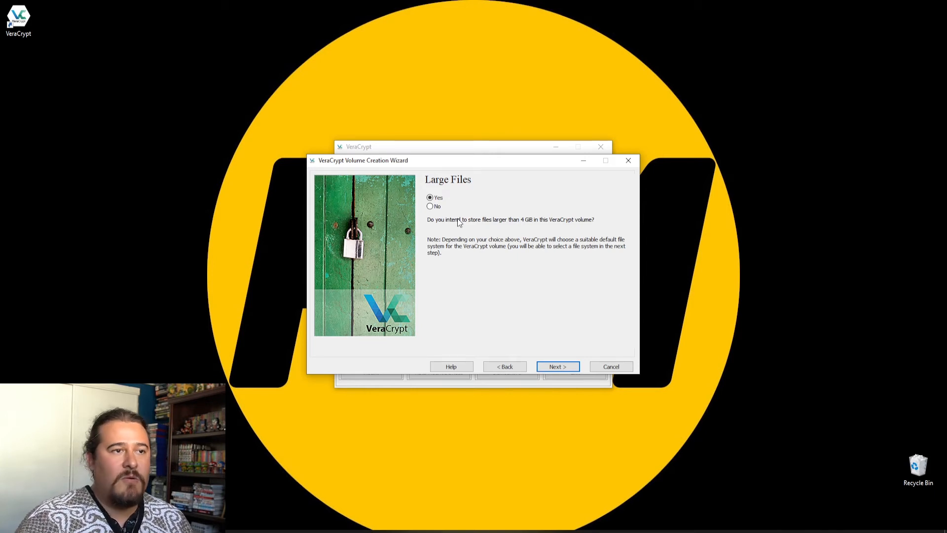
# - Allow files larger than 4 GB and set the volume format to the FAT filesystem with Quick Format
pyautogui.press('Return')
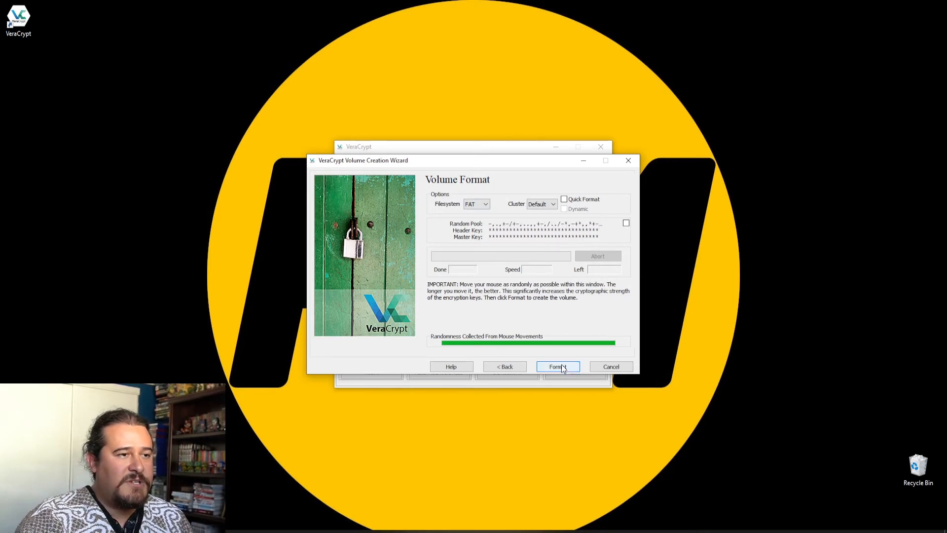
pyautogui.click(487, 204)
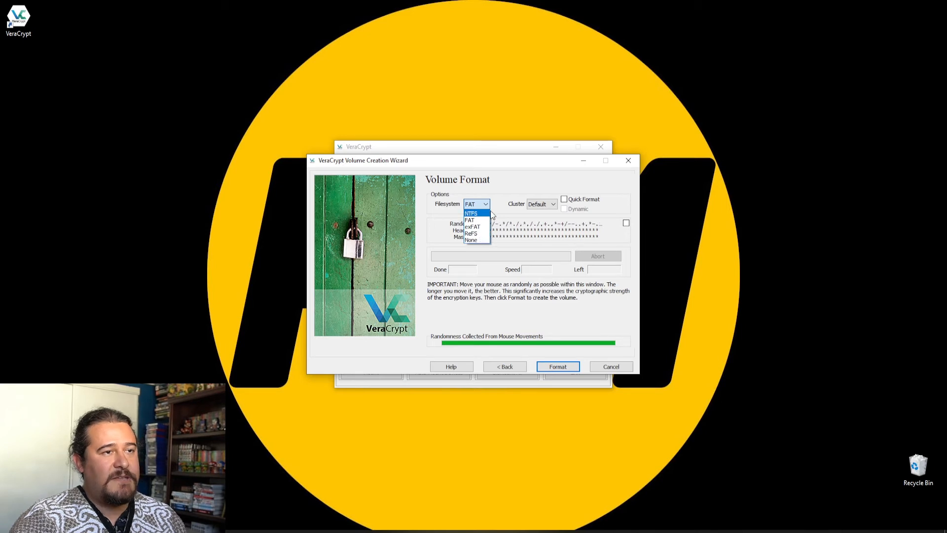
pyautogui.click(489, 221)
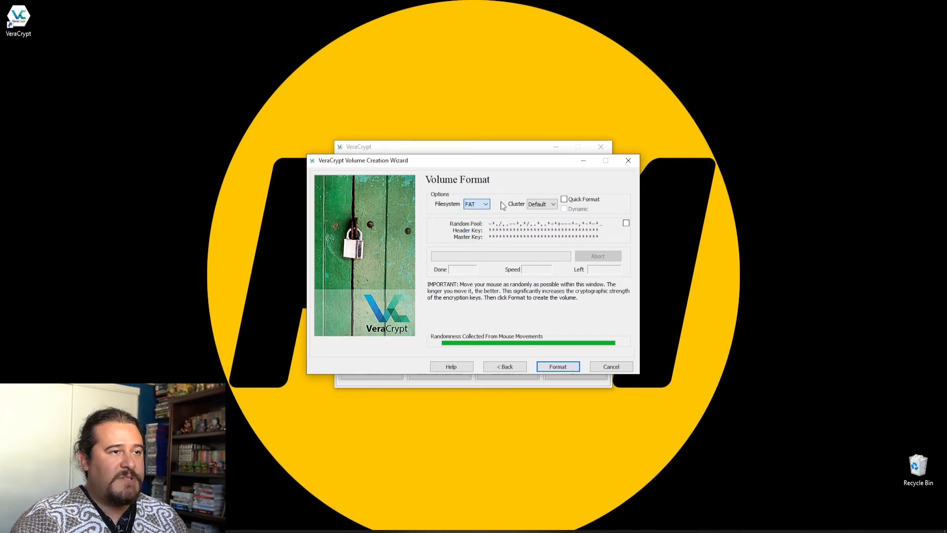
pyautogui.click(563, 199)
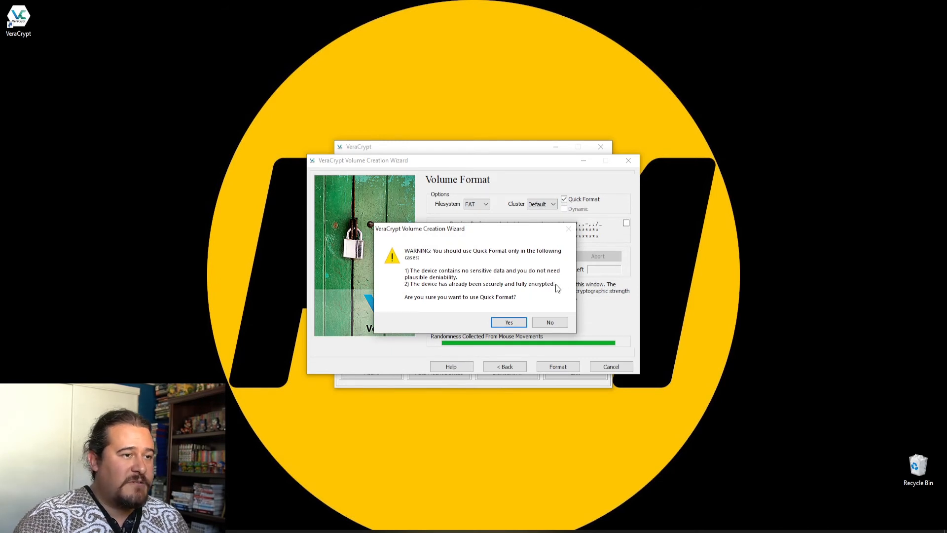
pyautogui.click(510, 322)
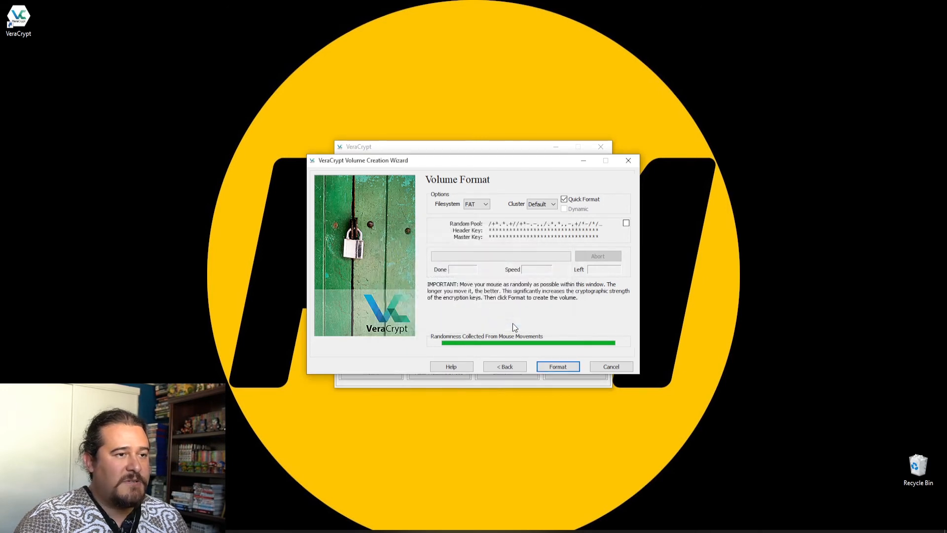
# - Format the selected partition as the encrypted volume, accepting the erasure of its files, and exit the creation wizard
pyautogui.click(566, 367)
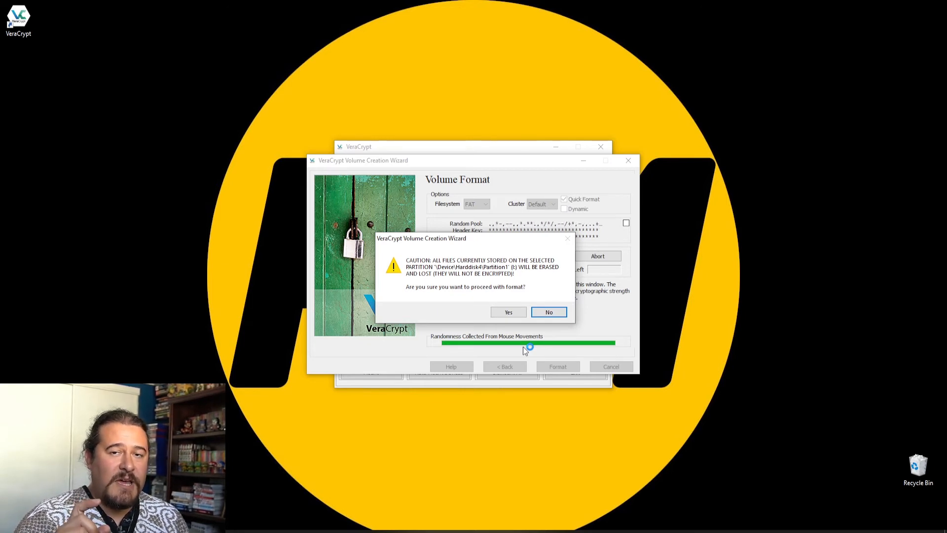
pyautogui.click(510, 312)
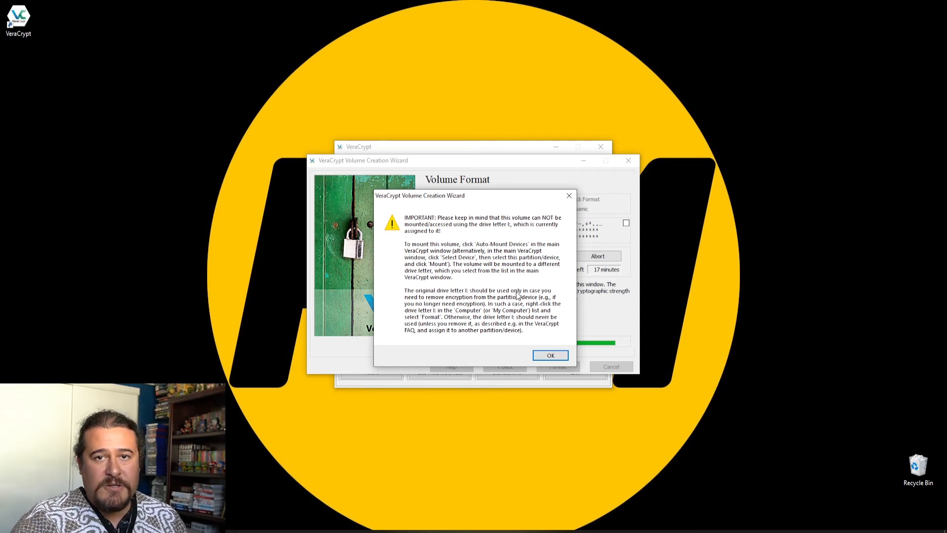
pyautogui.click(539, 358)
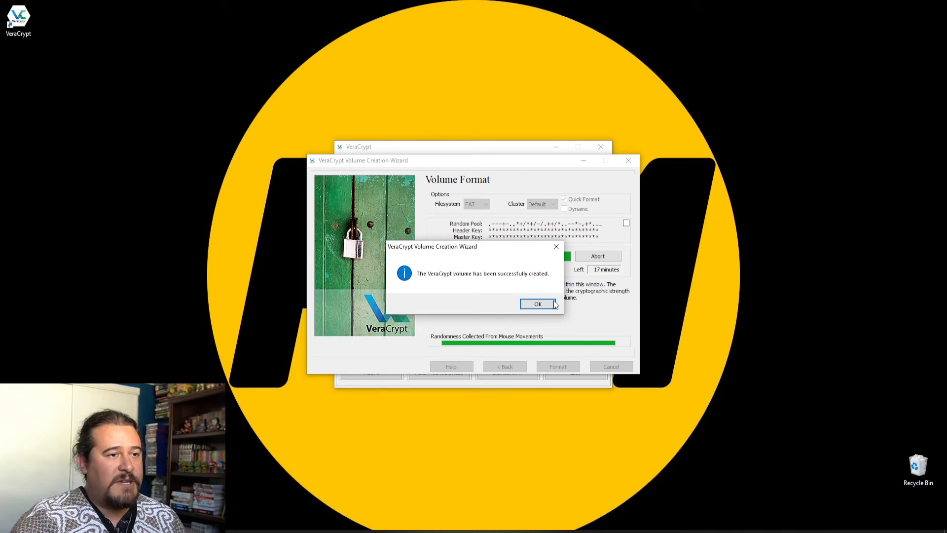
pyautogui.click(538, 305)
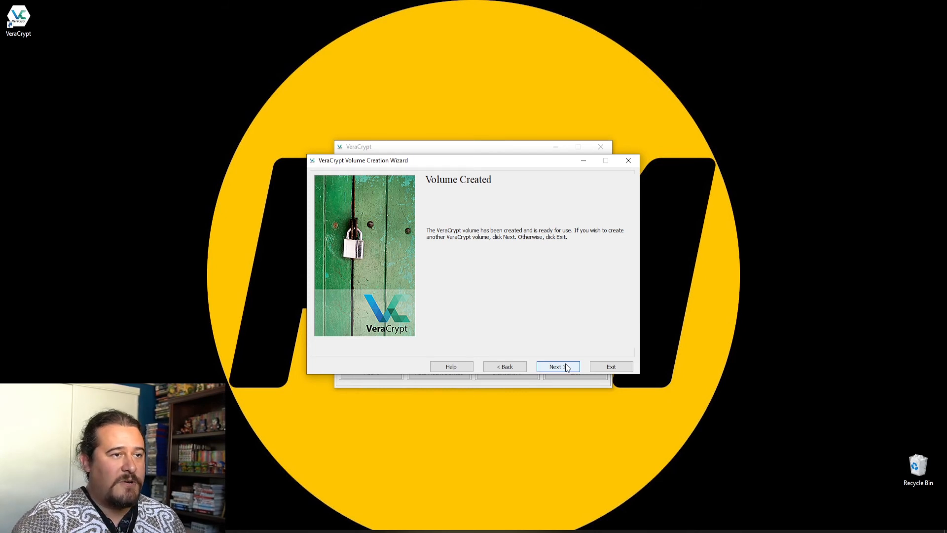
pyautogui.click(612, 367)
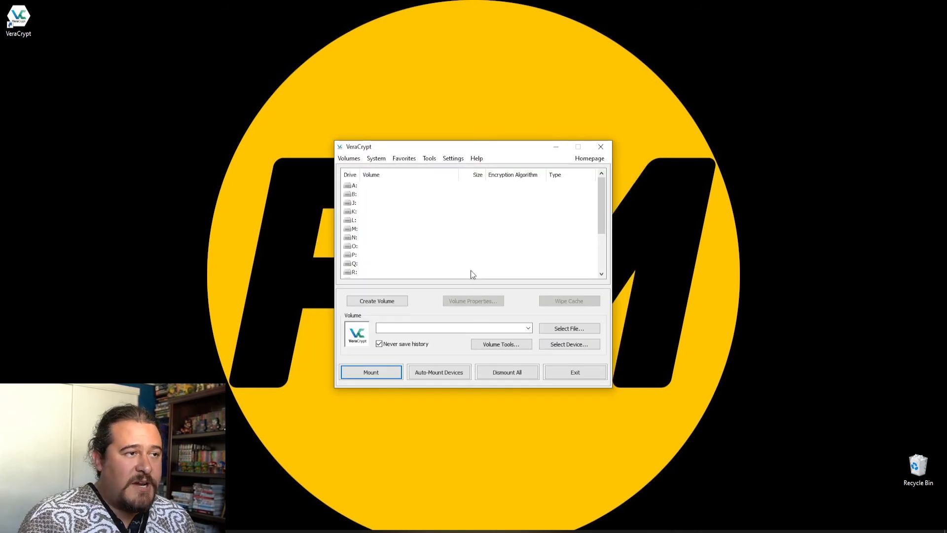
# - Select drive letter R: and choose the removable disk's partition \Device\Harddisk4\Partition1 as the volume to mount
pyautogui.scroll(-2, 446, 240)
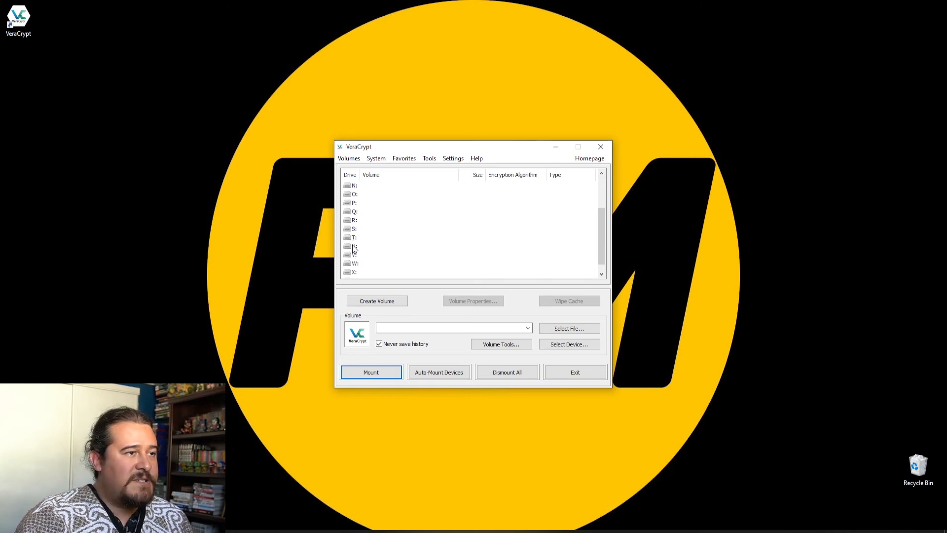
pyautogui.click(354, 221)
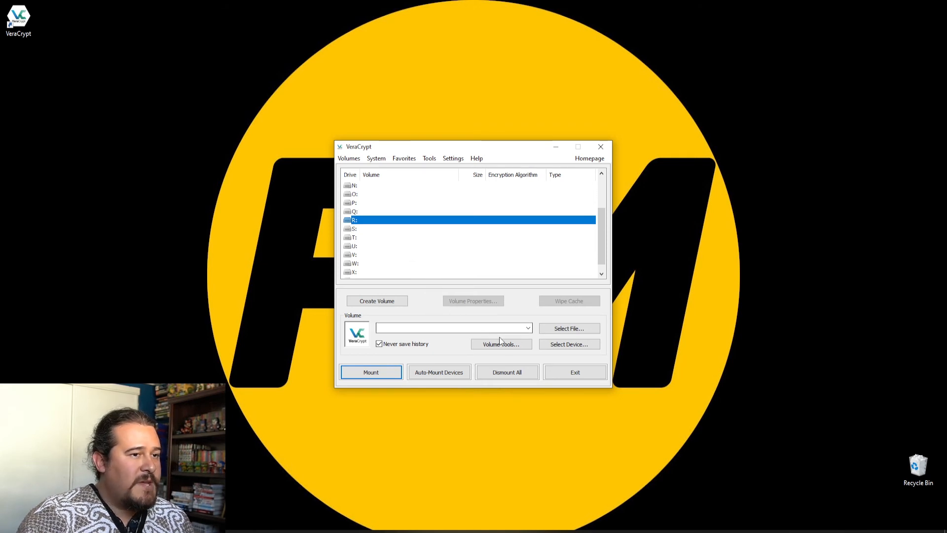
pyautogui.click(585, 350)
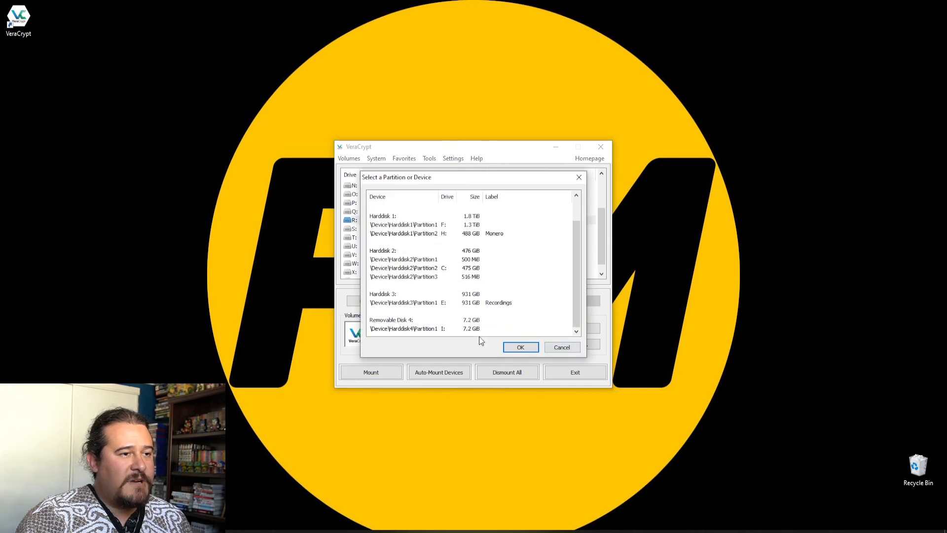
pyautogui.click(413, 328)
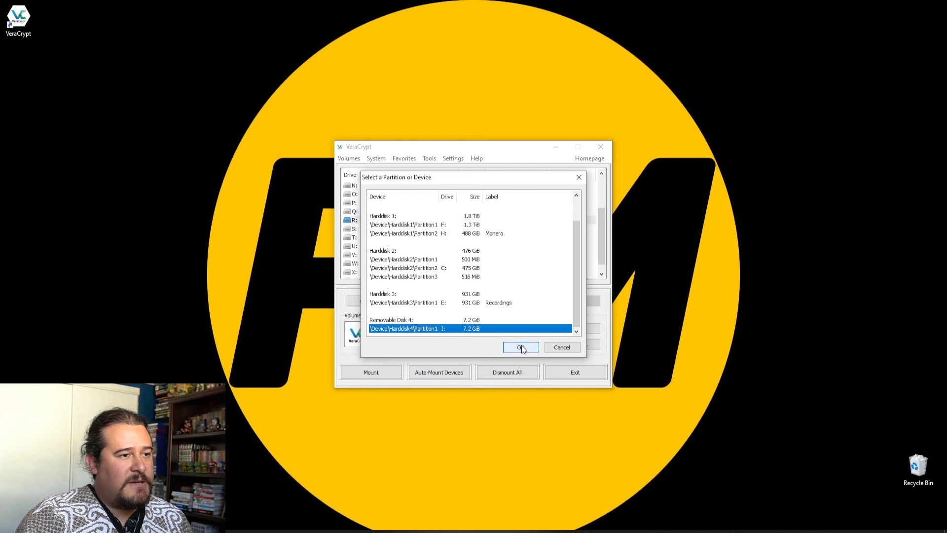
pyautogui.click(521, 347)
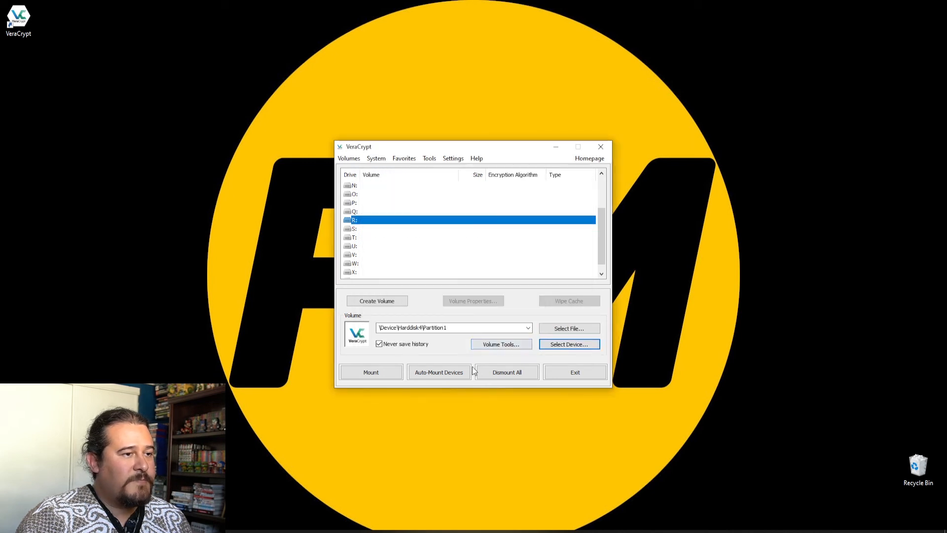
# - Mount the selected partition as drive R: by entering the volume password, keeping the PKCS-5 PRF on Autodetection
pyautogui.click(391, 374)
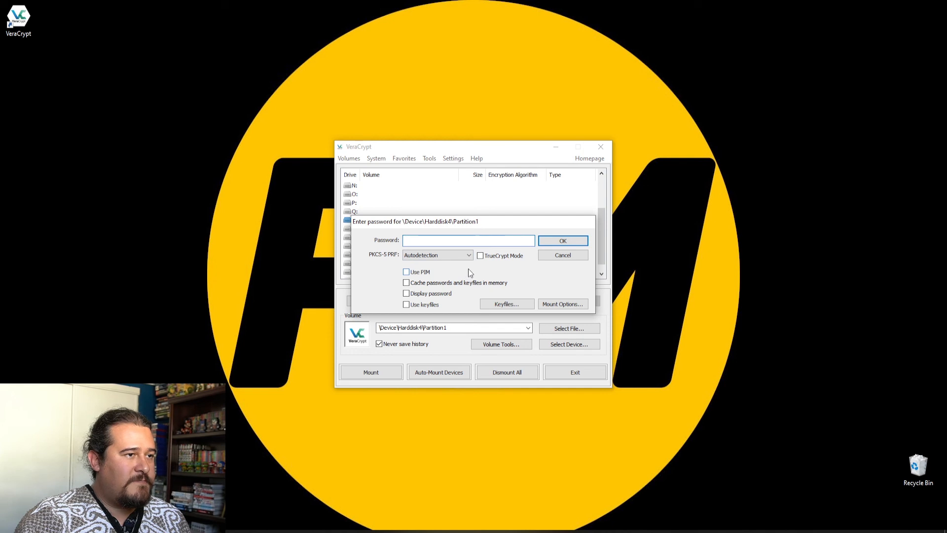
pyautogui.click(469, 255)
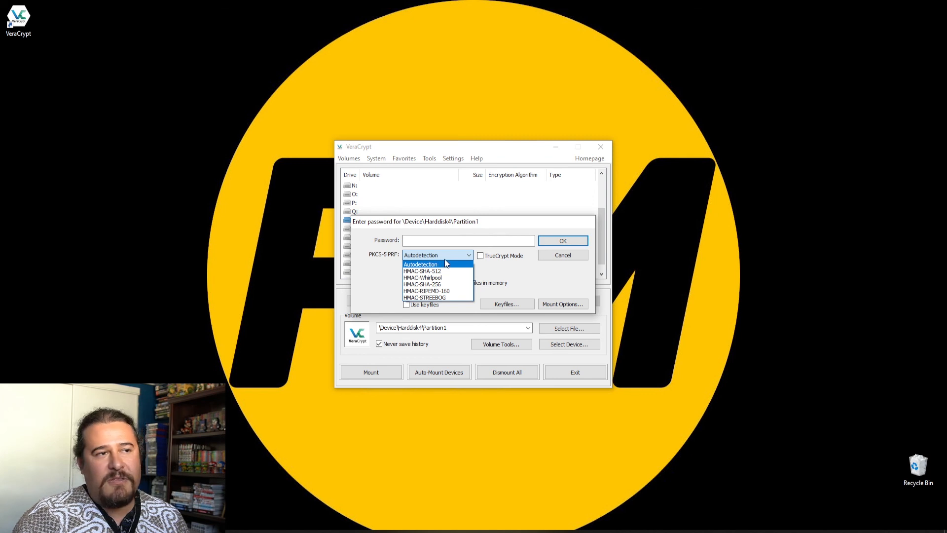
pyautogui.click(456, 253)
pyautogui.click(482, 244)
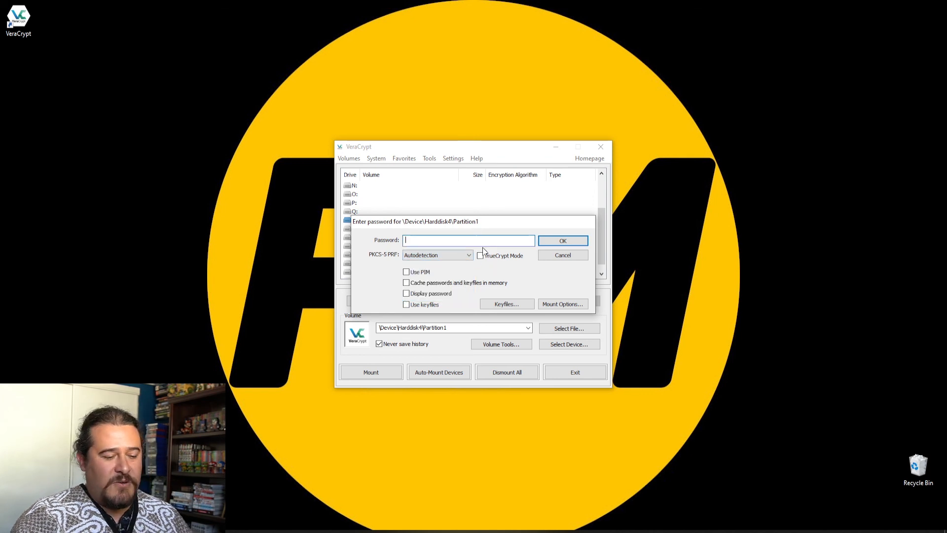
pyautogui.write('••••••••')
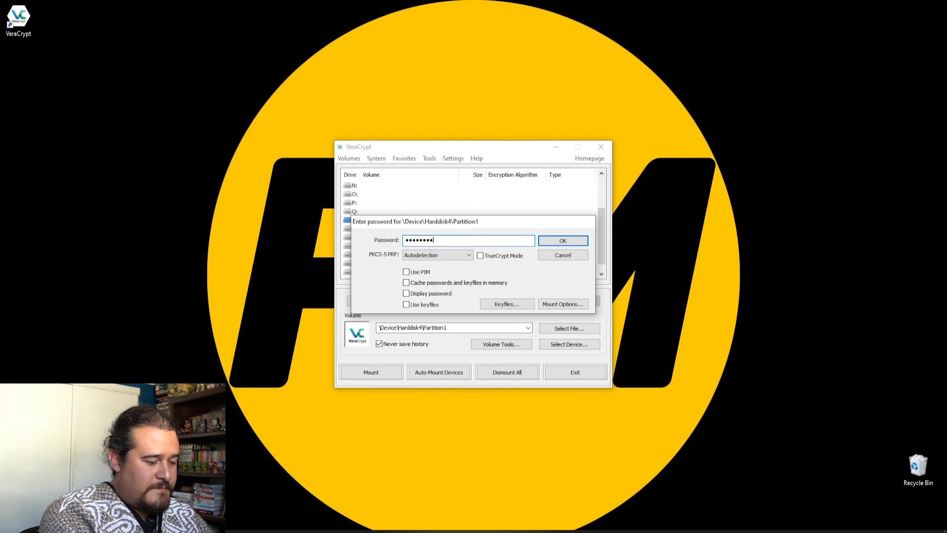
pyautogui.write('••')
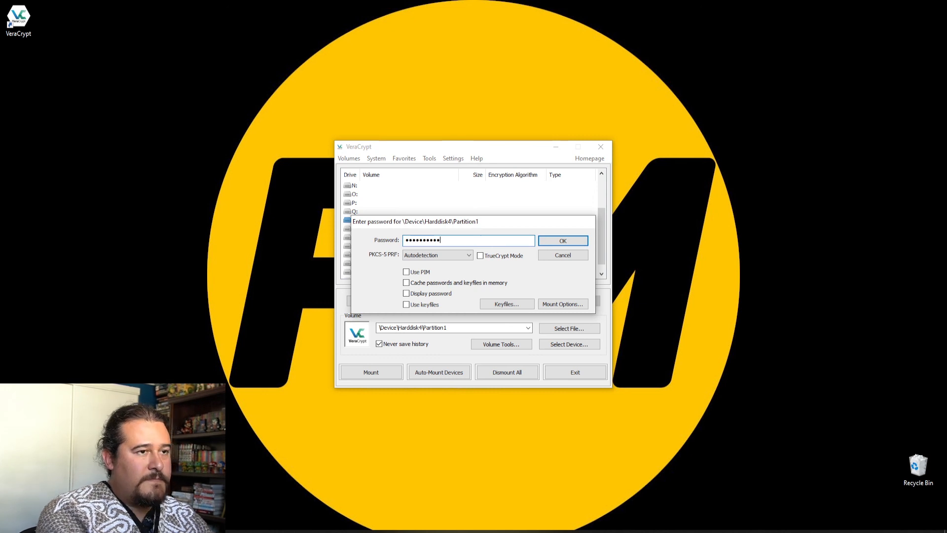
pyautogui.click(555, 242)
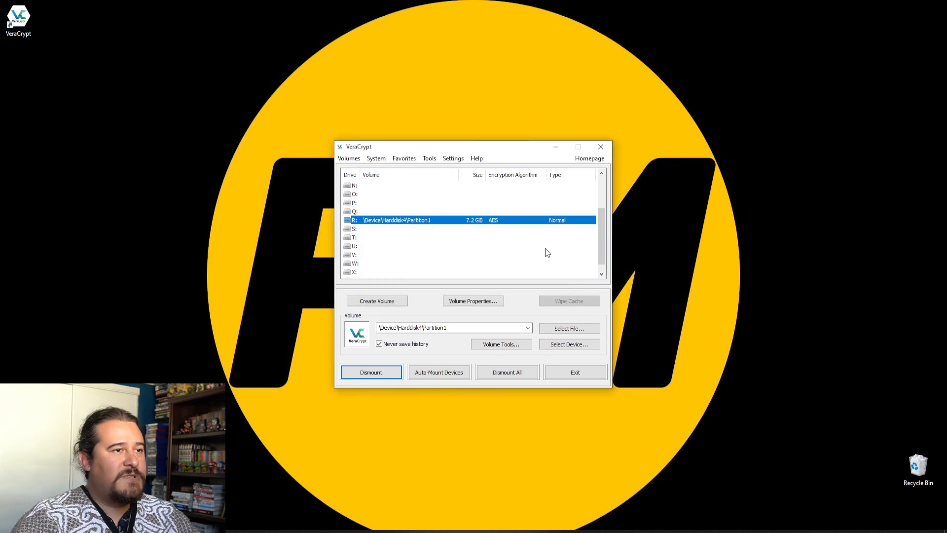
# - Open the mounted R: volume in File Explorer and move its window up toward the middle of the desktop
pyautogui.doubleClick(419, 219)
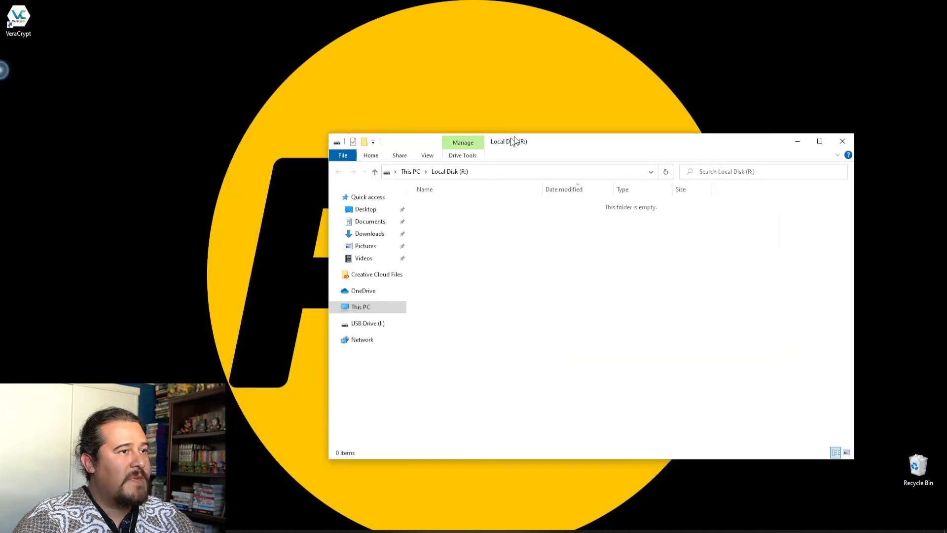
pyautogui.moveTo(513, 141); pyautogui.dragTo(433, 98)
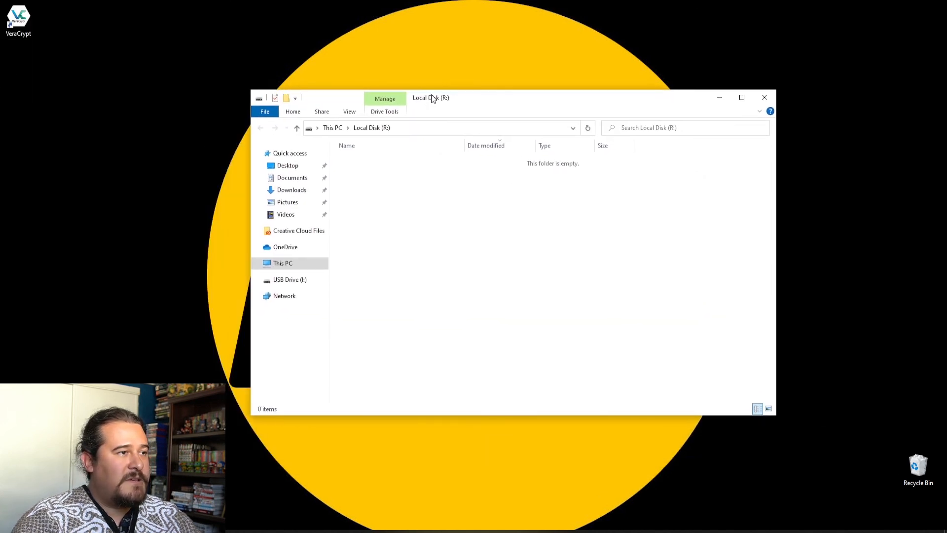